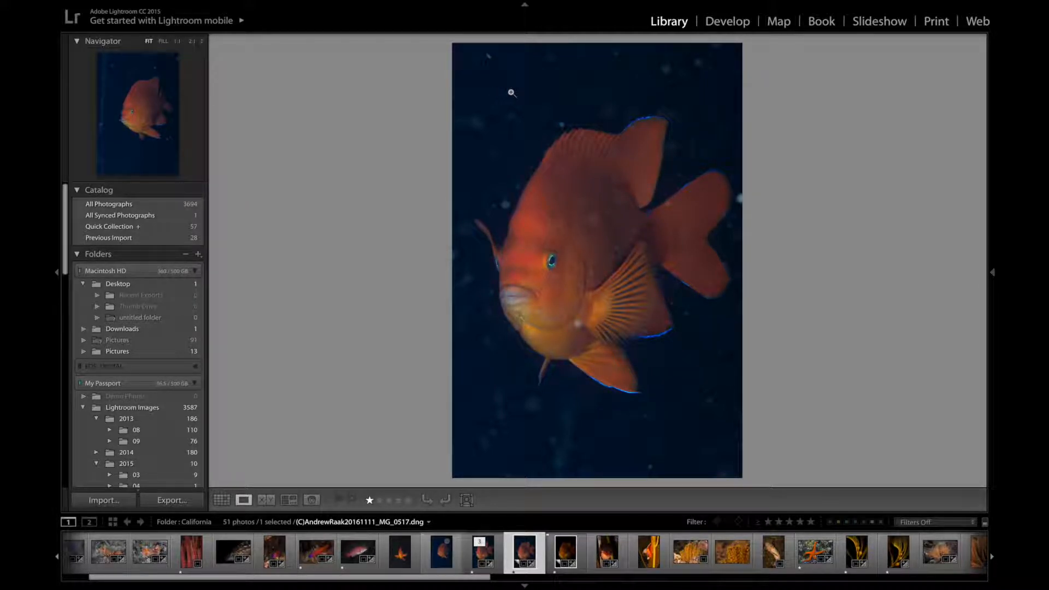
Inspect the water specks around the orange fish, open the photo in the Develop module and activate the Spot Removal tool.
{"action": "left_click", "coordinate": [488, 64]}
{"action": "left_click_drag", "start_coordinate": [583, 104], "coordinate": [571, 184]}
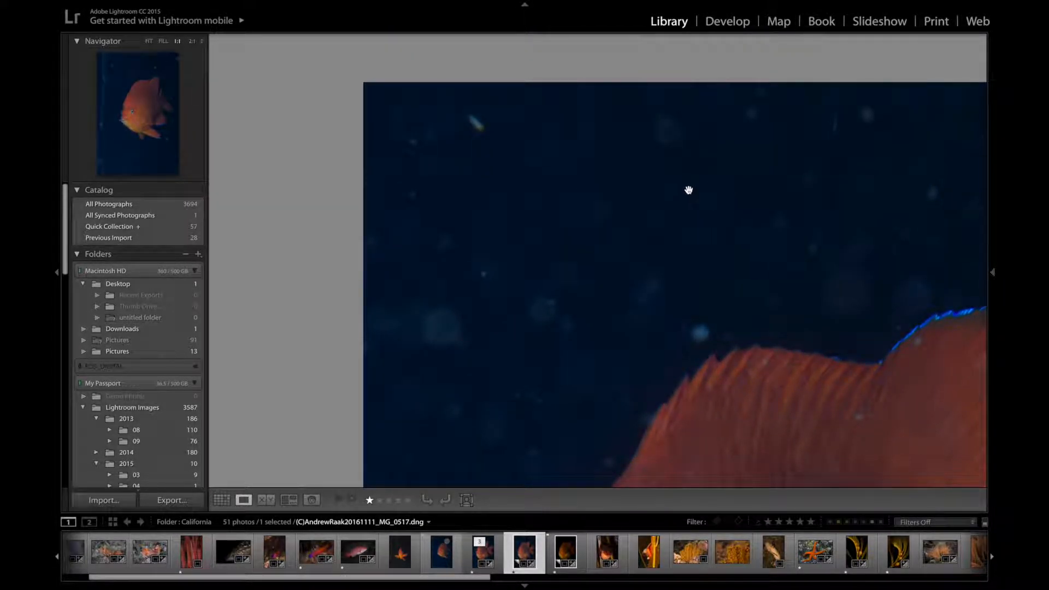
{"action": "left_click", "coordinate": [619, 212]}
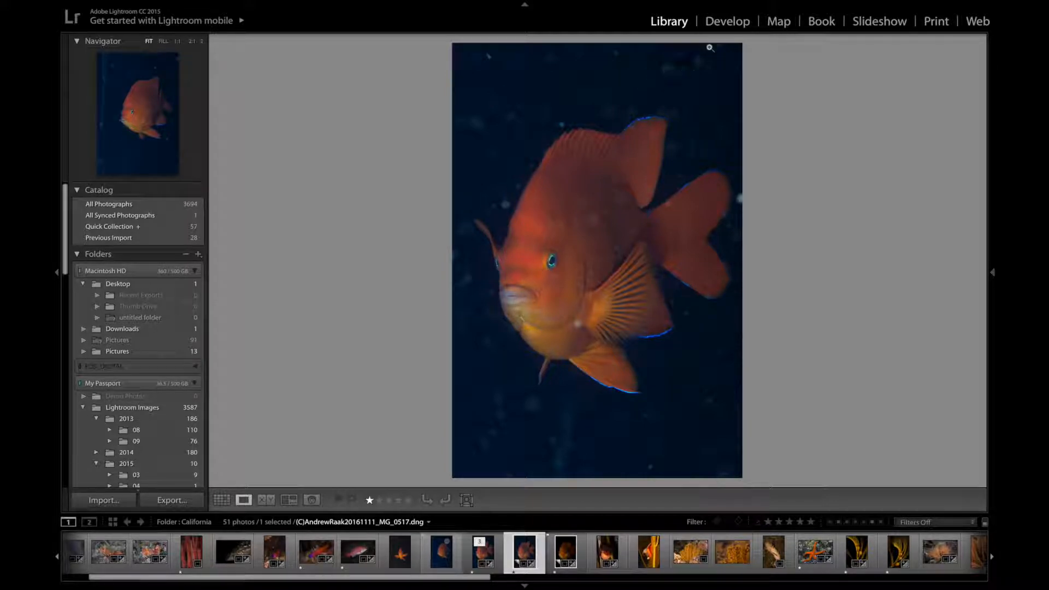
{"action": "left_click", "coordinate": [718, 29]}
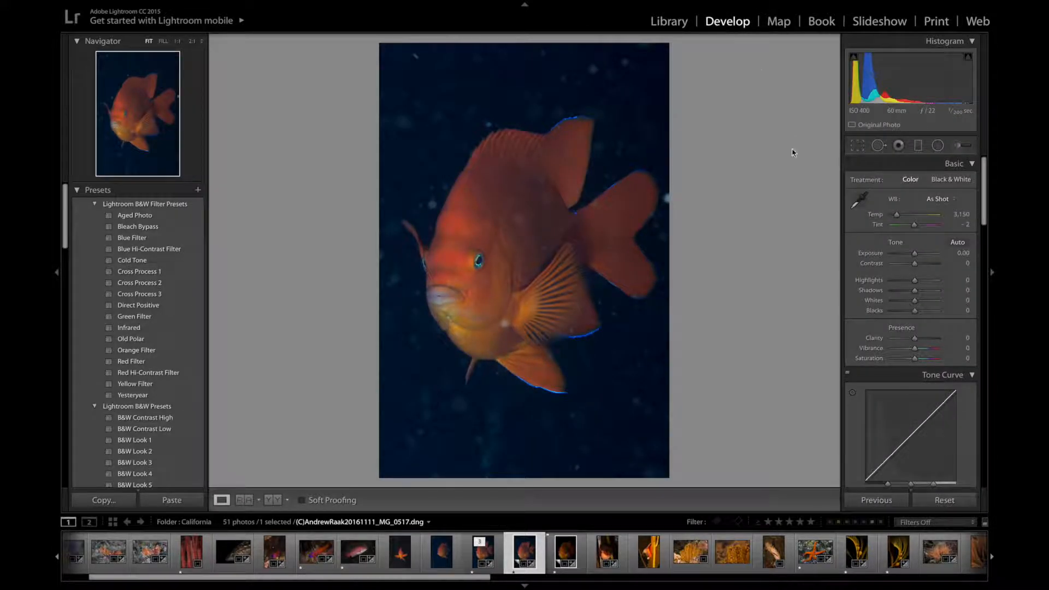
{"action": "left_click", "coordinate": [877, 146]}
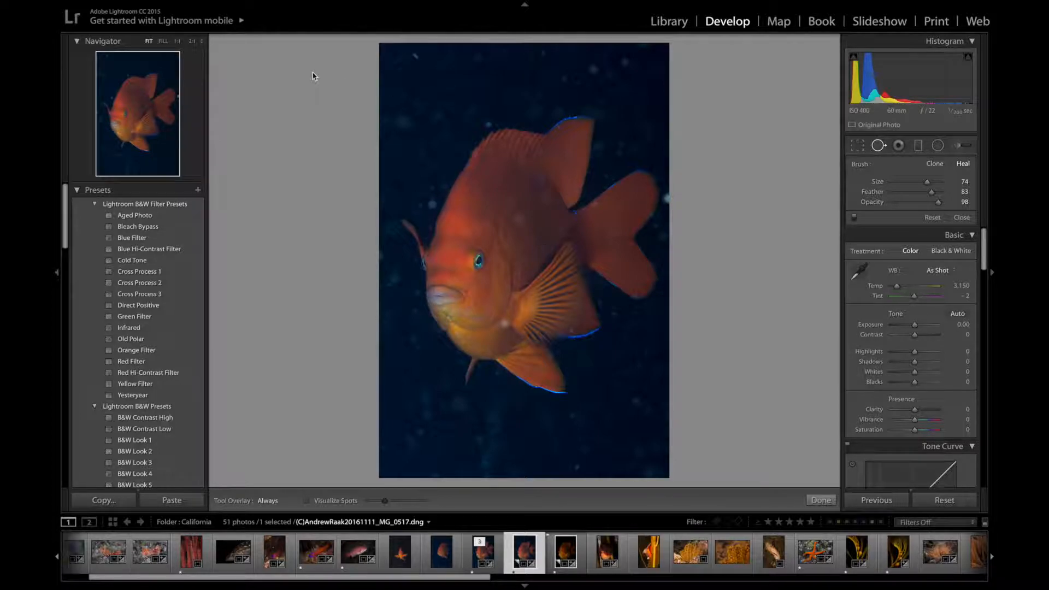
Set the Heal brush to size 76, feather 82 and opacity 96 over the streak in the photo's upper-left corner.
{"action": "left_click", "coordinate": [106, 60]}
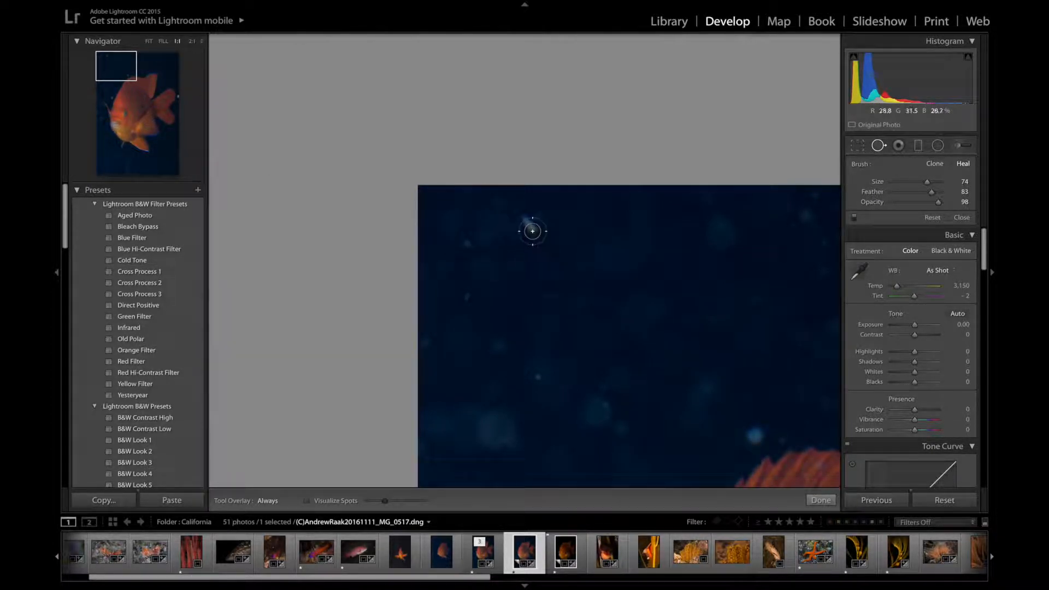
{"action": "scroll", "coordinate": [530, 227], "scroll_direction": "up", "scroll_amount": 2}
{"action": "scroll", "coordinate": [582, 271], "scroll_direction": "up", "scroll_amount": 5}
{"action": "scroll", "coordinate": [582, 271], "scroll_direction": "down", "scroll_amount": 5}
{"action": "left_click_drag", "start_coordinate": [932, 192], "coordinate": [898, 196]}
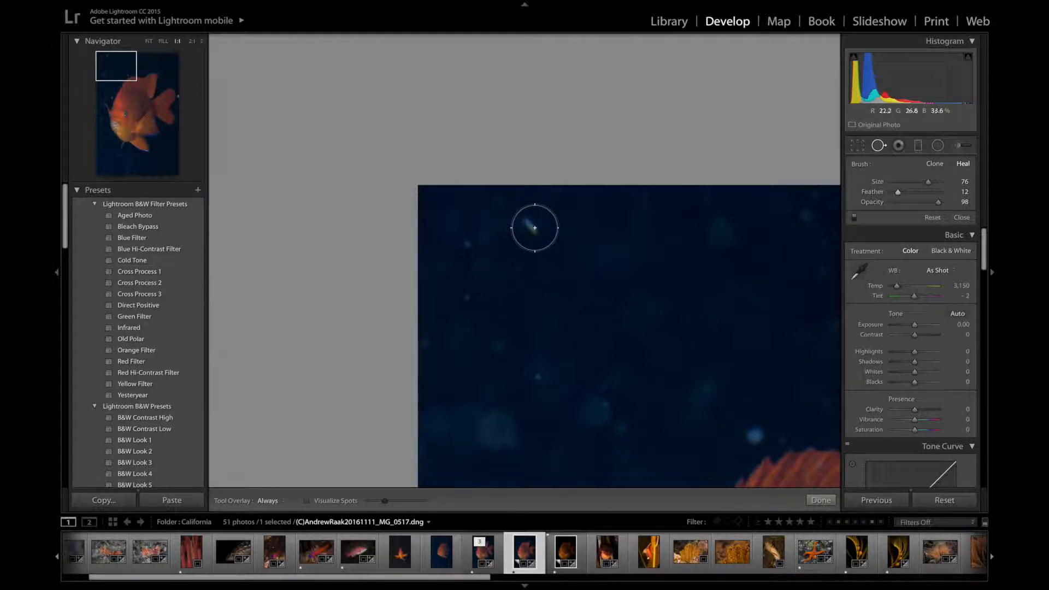
{"action": "scroll", "coordinate": [532, 227], "scroll_direction": "down", "scroll_amount": 5}
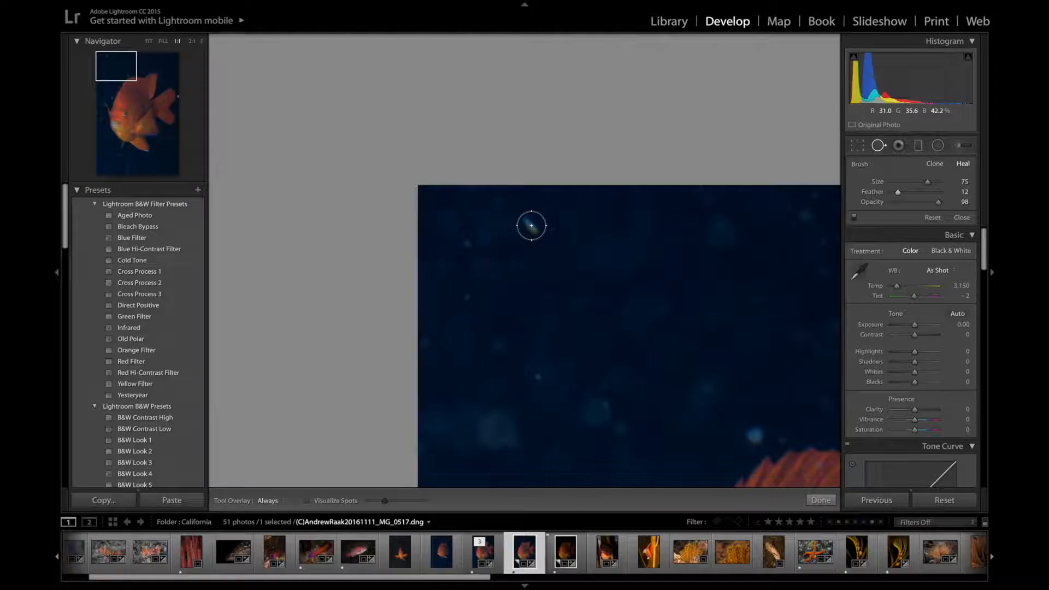
{"action": "left_click_drag", "start_coordinate": [898, 193], "coordinate": [929, 196]}
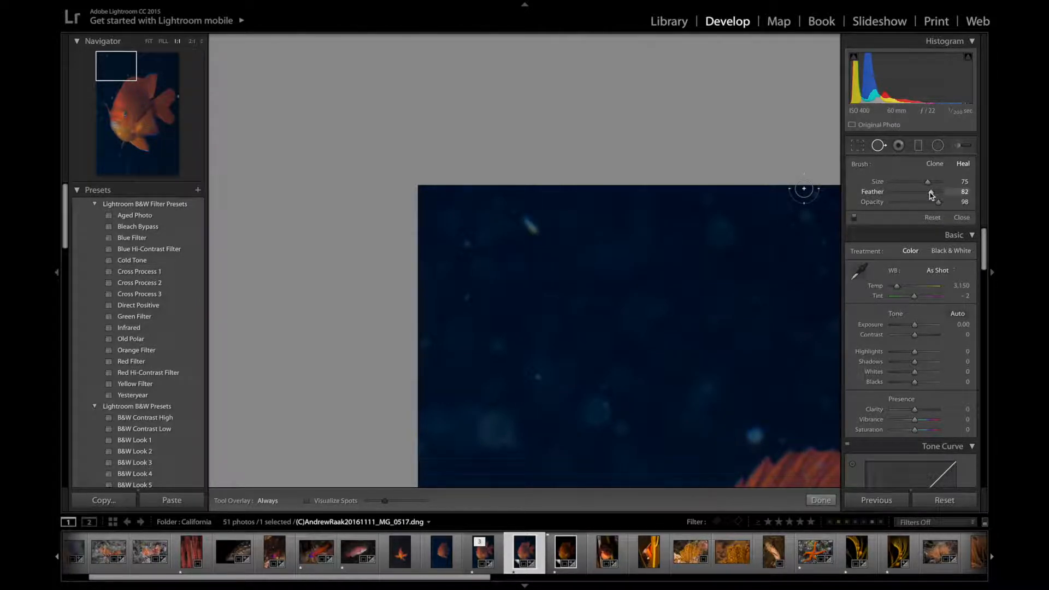
{"action": "scroll", "coordinate": [532, 227], "scroll_direction": "up", "scroll_amount": 4}
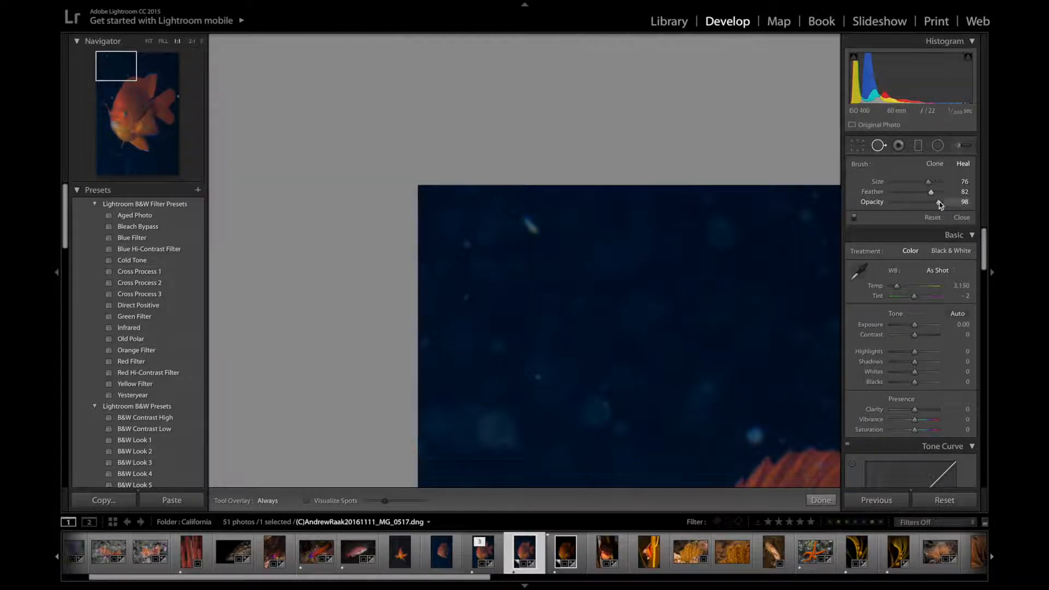
{"action": "mouse_move", "coordinate": [938, 202]}
{"action": "left_mouse_down"}
{"action": "mouse_move", "coordinate": [906, 203]}
{"action": "mouse_move", "coordinate": [936, 203]}
{"action": "left_mouse_up"}
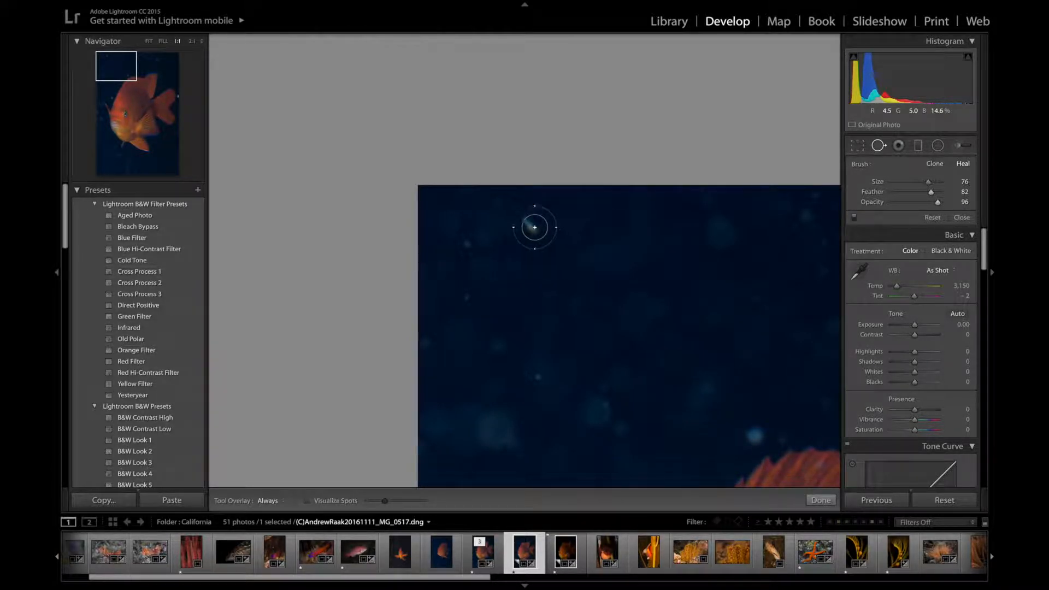
Heal the bright streak in the photo's upper-left corner, setting the spot's opacity to 100 and moving its sample area beside it.
{"action": "left_click", "coordinate": [531, 226]}
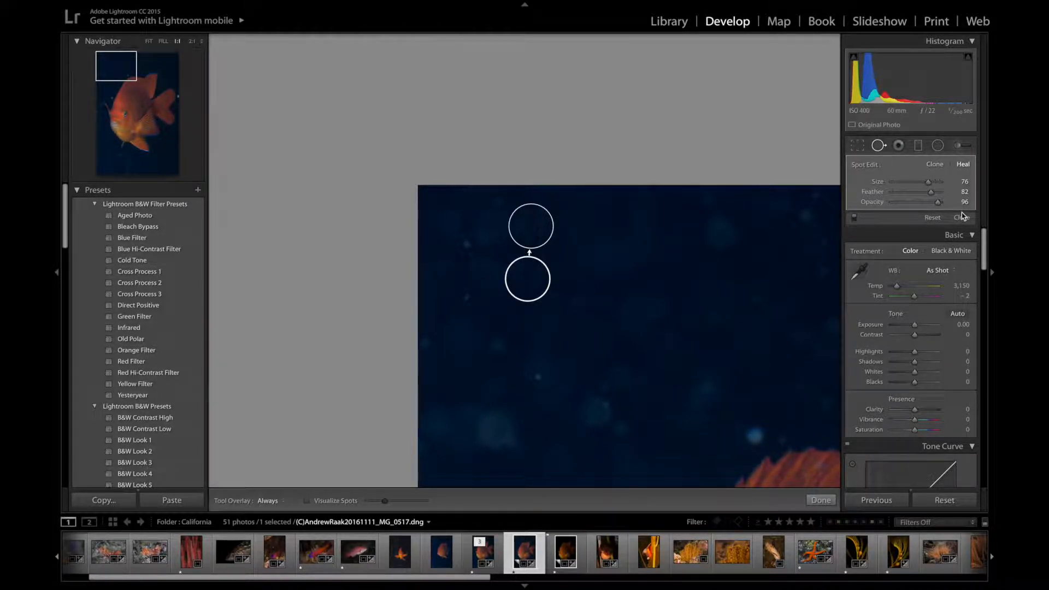
{"action": "mouse_move", "coordinate": [932, 207]}
{"action": "left_mouse_down"}
{"action": "mouse_move", "coordinate": [902, 208]}
{"action": "mouse_move", "coordinate": [938, 204]}
{"action": "left_mouse_up"}
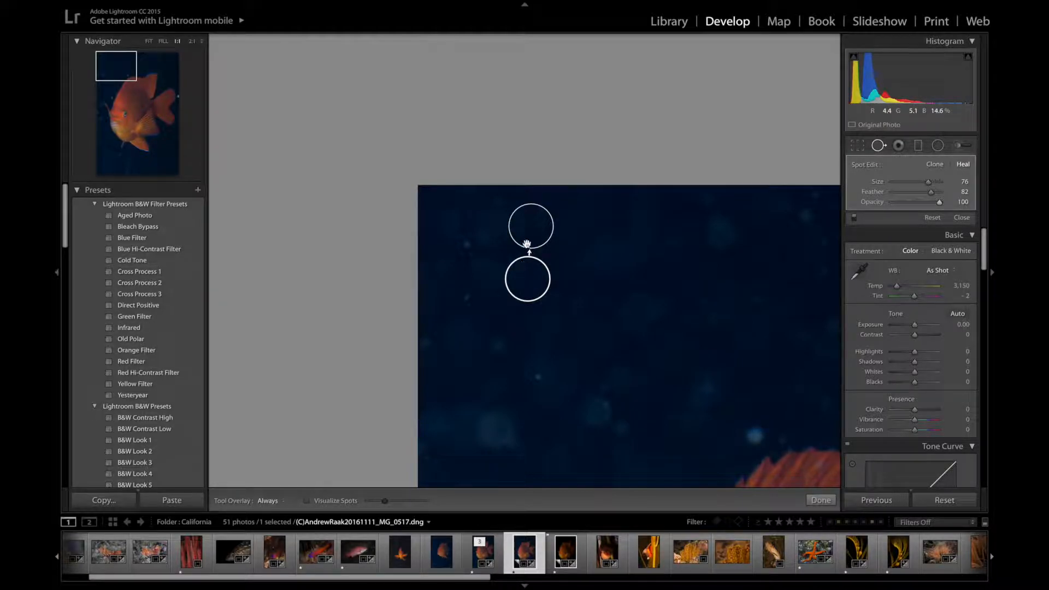
{"action": "mouse_move", "coordinate": [528, 295]}
{"action": "left_mouse_down"}
{"action": "mouse_move", "coordinate": [617, 312]}
{"action": "mouse_move", "coordinate": [644, 298]}
{"action": "mouse_move", "coordinate": [647, 237]}
{"action": "mouse_move", "coordinate": [663, 228]}
{"action": "mouse_move", "coordinate": [620, 268]}
{"action": "mouse_move", "coordinate": [577, 282]}
{"action": "mouse_move", "coordinate": [599, 221]}
{"action": "left_mouse_up"}
{"action": "left_click", "coordinate": [531, 228]}
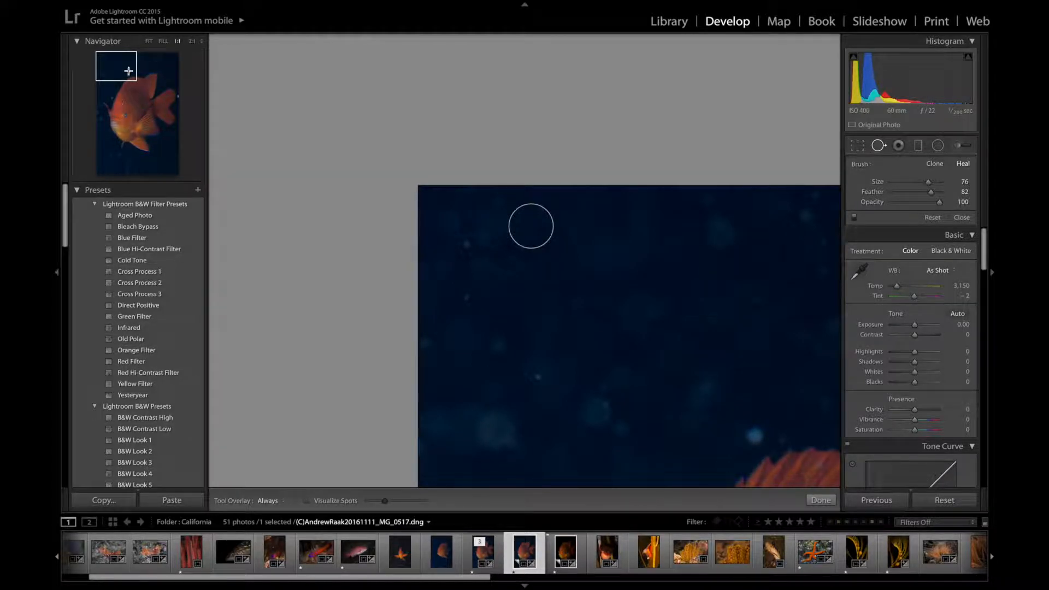
Try cloning the fish's eye onto its forehead with a size 79 spot, and delete that spot.
{"action": "left_click", "coordinate": [148, 41]}
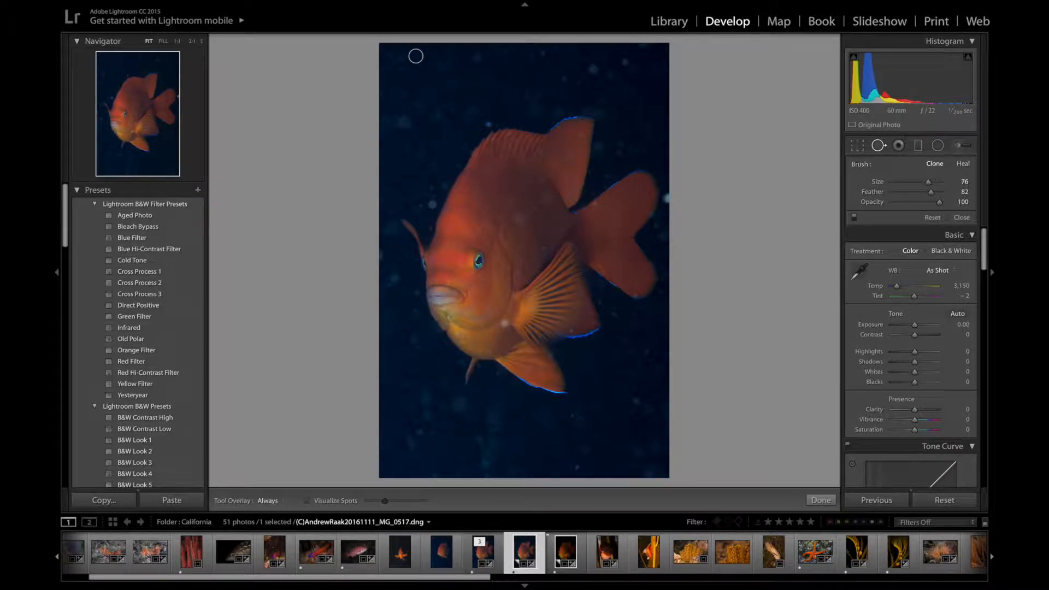
{"action": "left_click", "coordinate": [451, 242]}
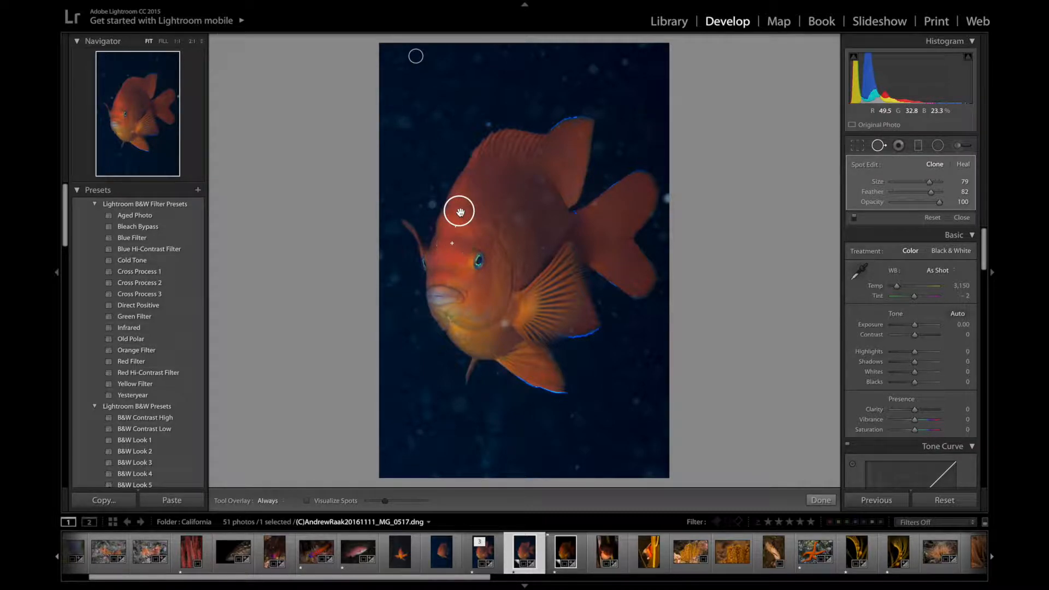
{"action": "left_click_drag", "start_coordinate": [466, 216], "coordinate": [482, 264]}
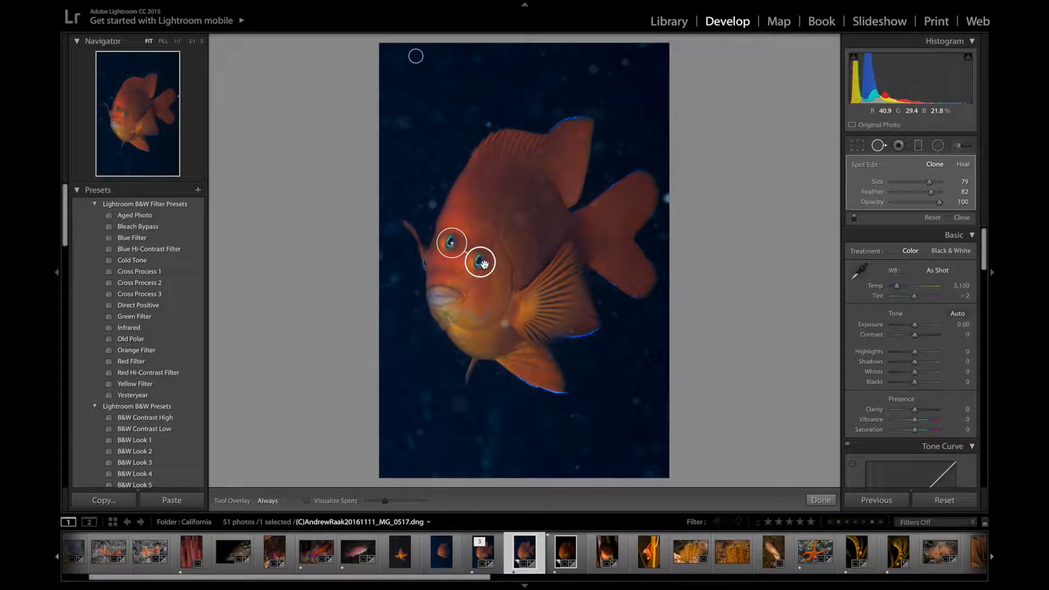
{"action": "key", "text": "Delete"}
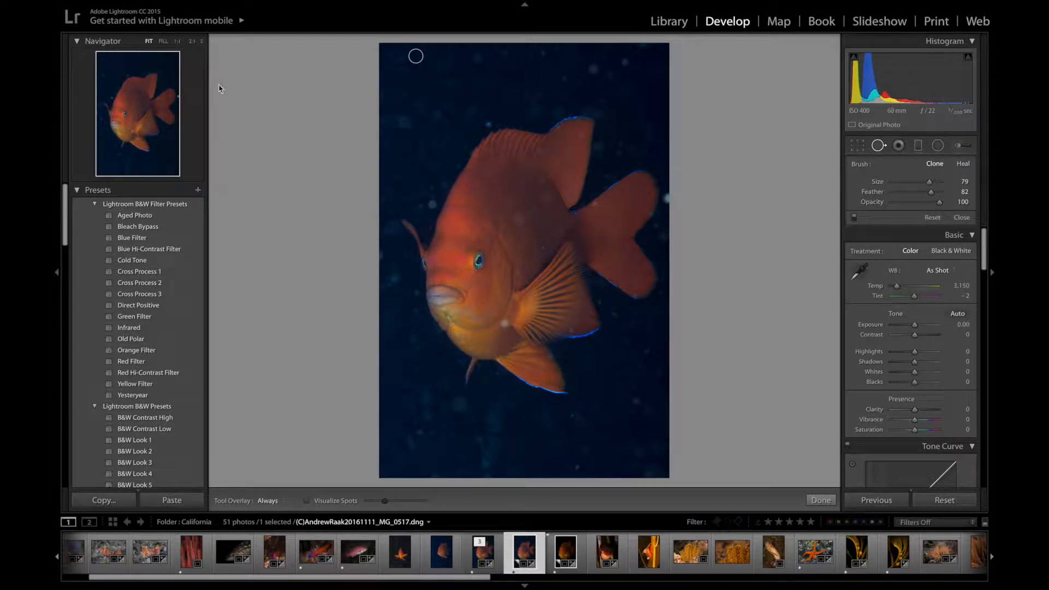
Clone out the pale blob beside the base of the pectoral fin with a size 76 spot, sampling the skin just below it.
{"action": "key", "text": "z"}
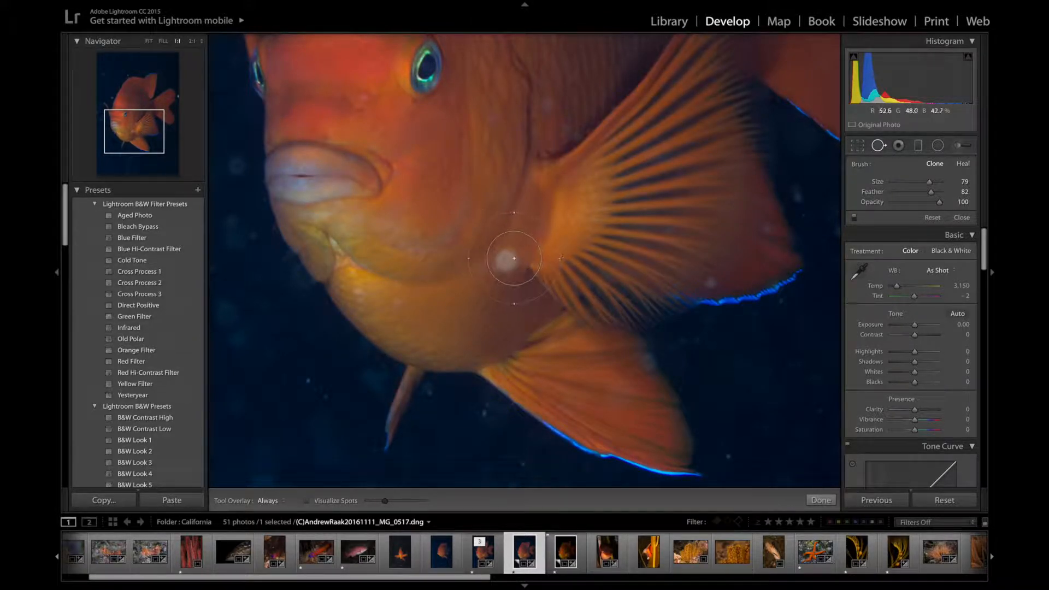
{"action": "scroll", "coordinate": [513, 258], "scroll_direction": "down", "scroll_amount": 3}
{"action": "left_click", "coordinate": [508, 261]}
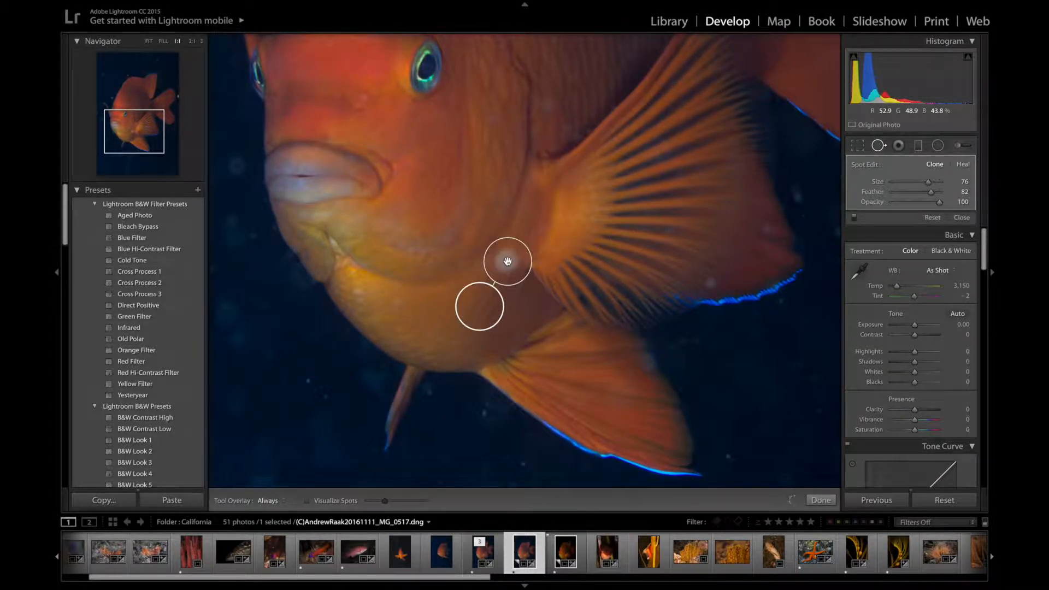
{"action": "left_click_drag", "start_coordinate": [485, 309], "coordinate": [491, 310]}
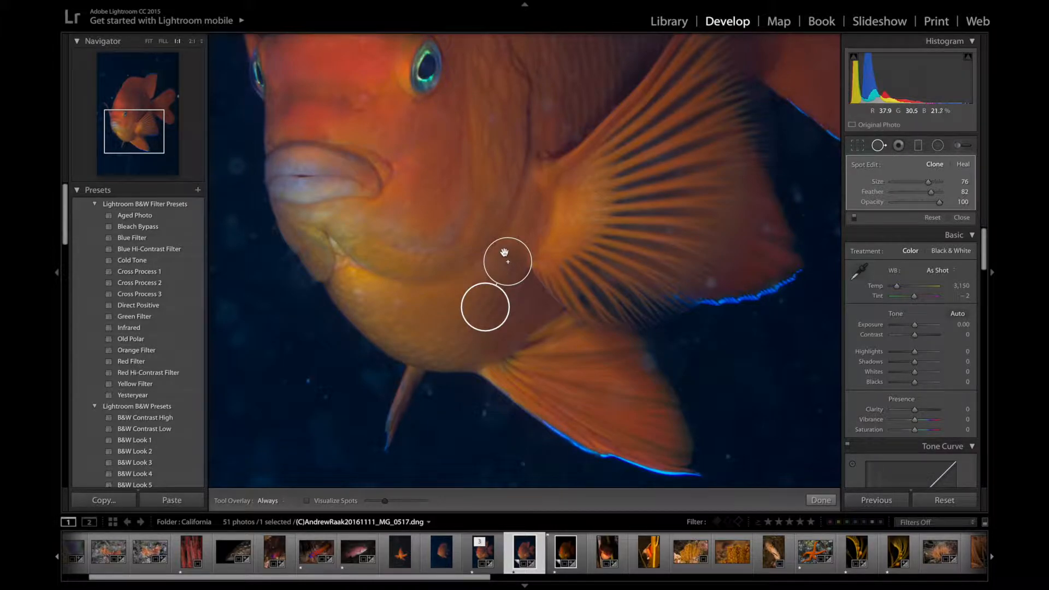
{"action": "left_click", "coordinate": [826, 502]}
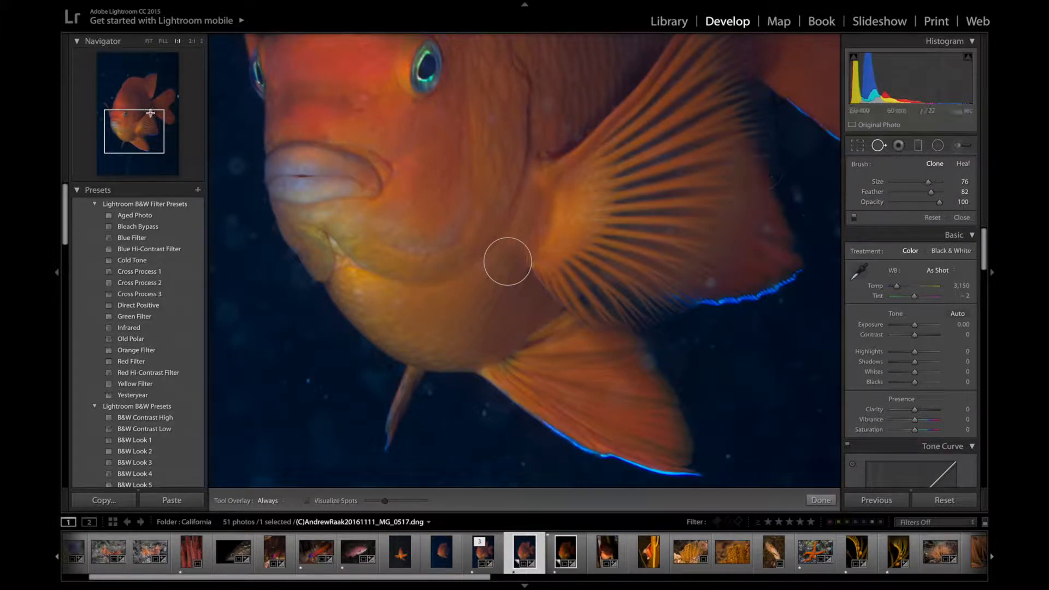
Turn on Visualize Spots for the photo's upper-left area and switch the brush to Heal at size 48.
{"action": "left_click", "coordinate": [103, 60]}
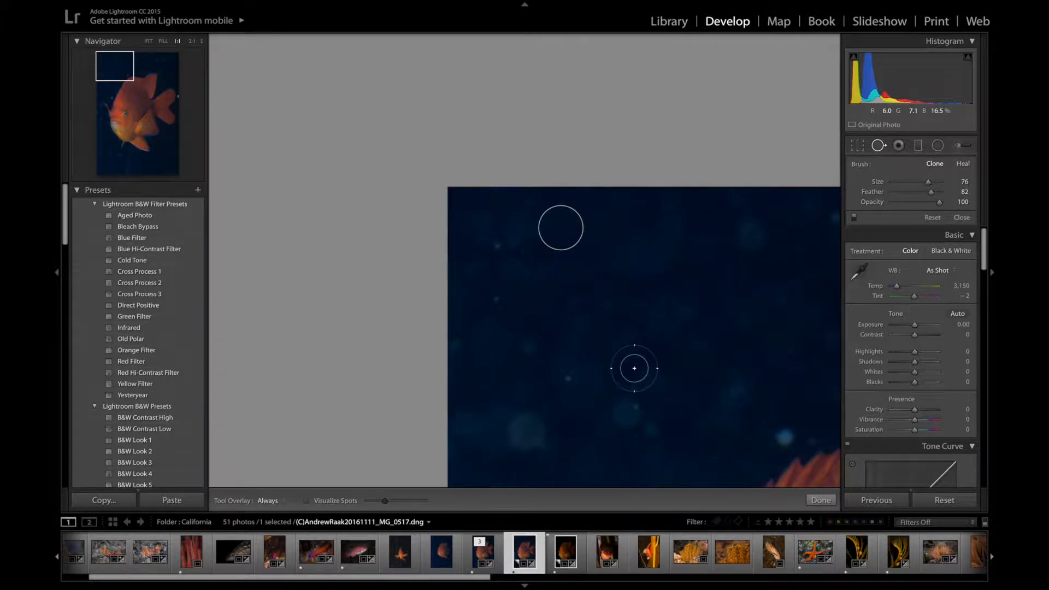
{"action": "left_click", "coordinate": [307, 501]}
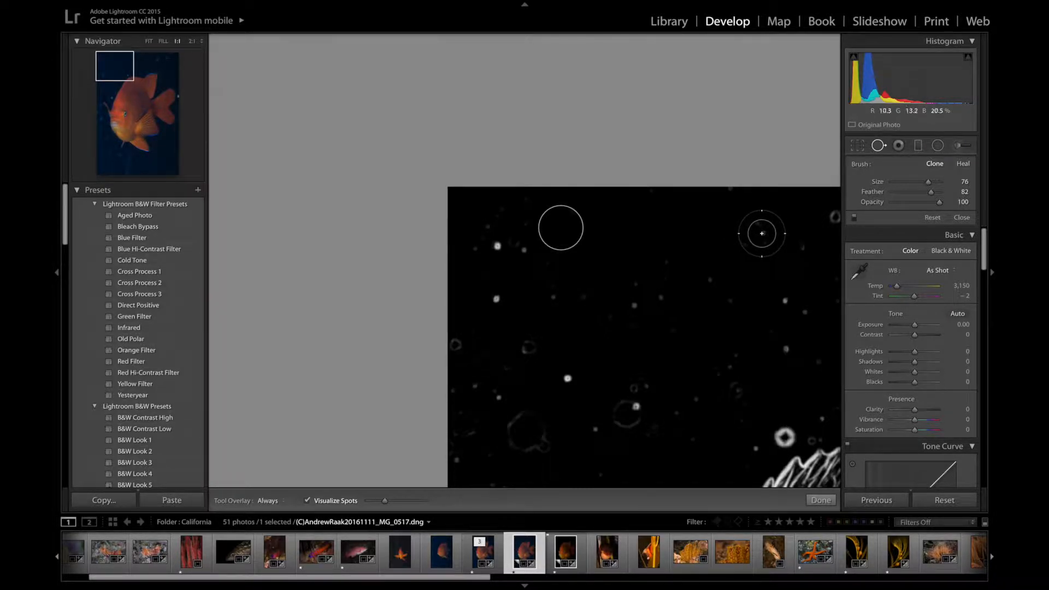
{"action": "scroll", "coordinate": [762, 233], "scroll_direction": "down", "scroll_amount": 8}
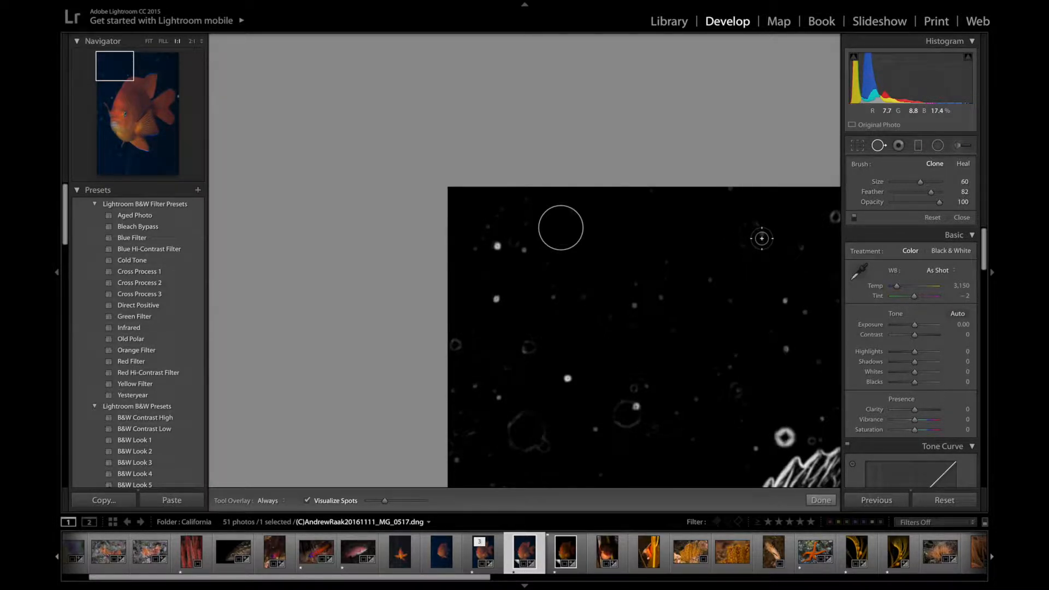
{"action": "scroll", "coordinate": [762, 233], "scroll_direction": "down", "scroll_amount": 6}
{"action": "left_click", "coordinate": [963, 163]}
Heal eight specks in the middle and right part of the dark water above the fish with size 48 spots.
{"action": "left_click", "coordinate": [761, 233]}
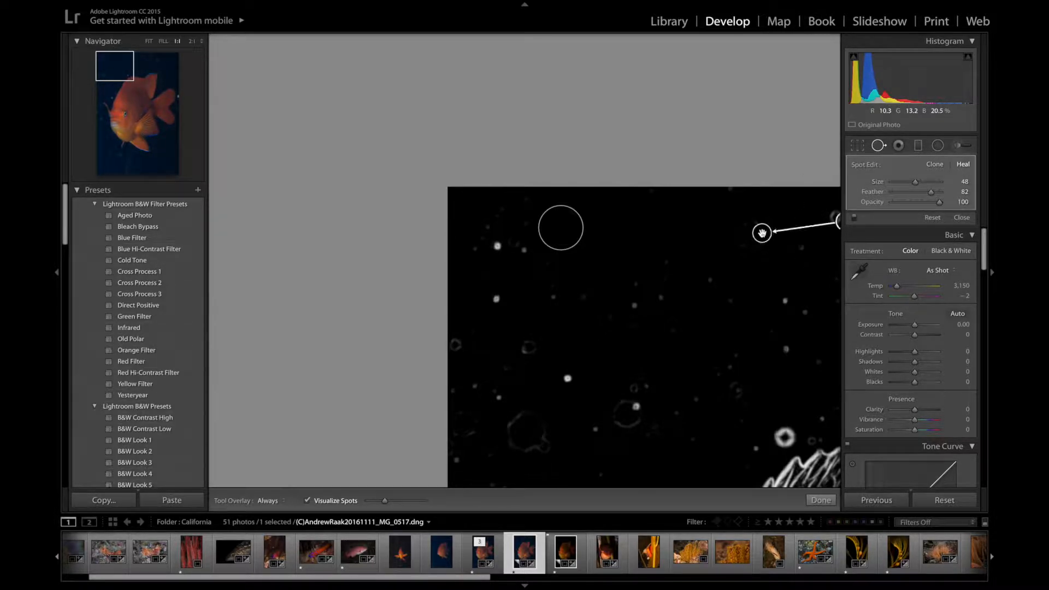
{"action": "left_click", "coordinate": [785, 300]}
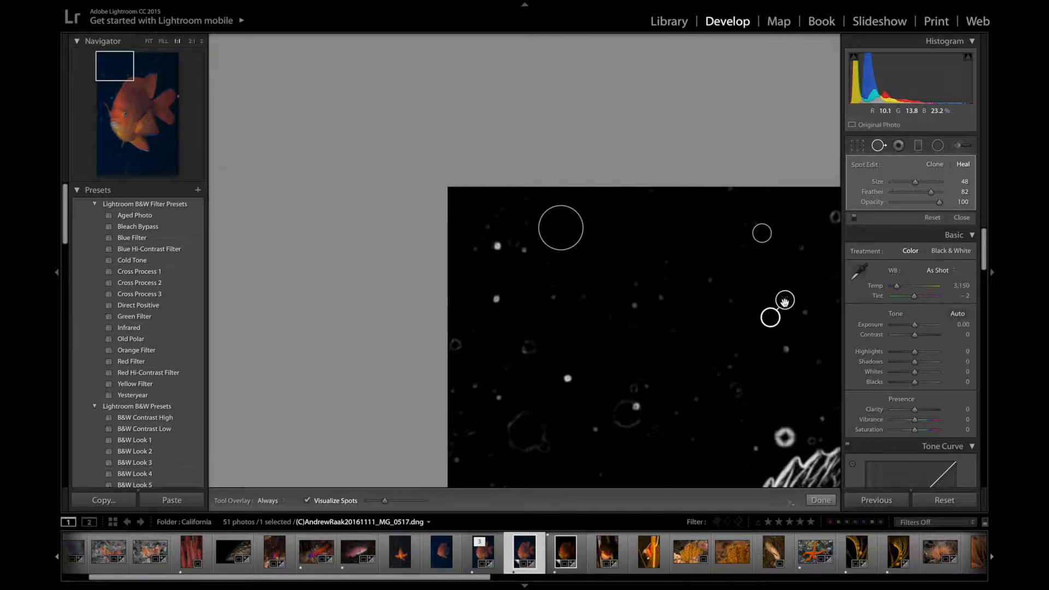
{"action": "left_click", "coordinate": [785, 347]}
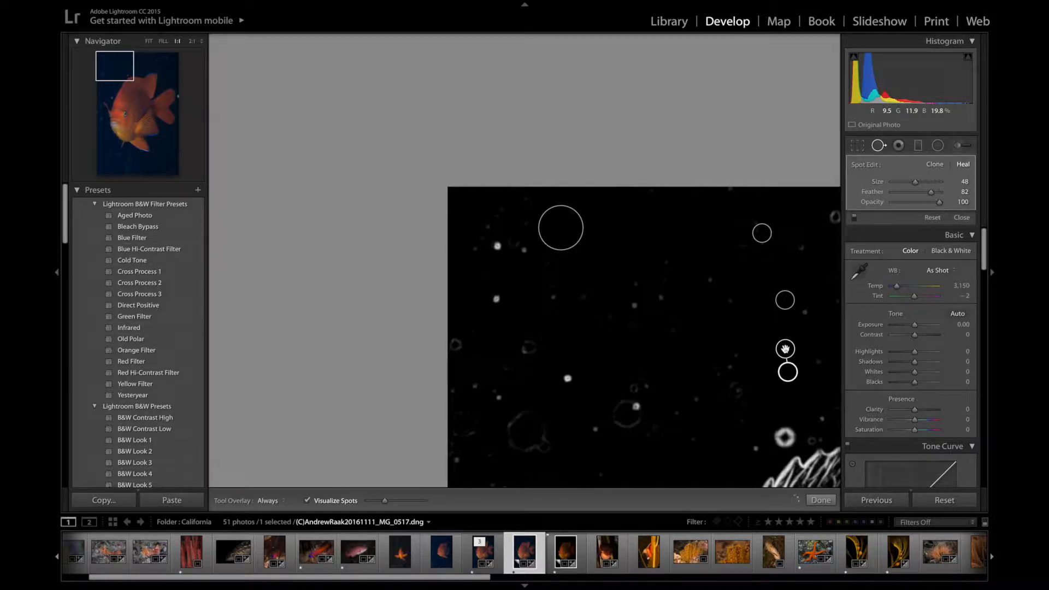
{"action": "left_click", "coordinate": [660, 297]}
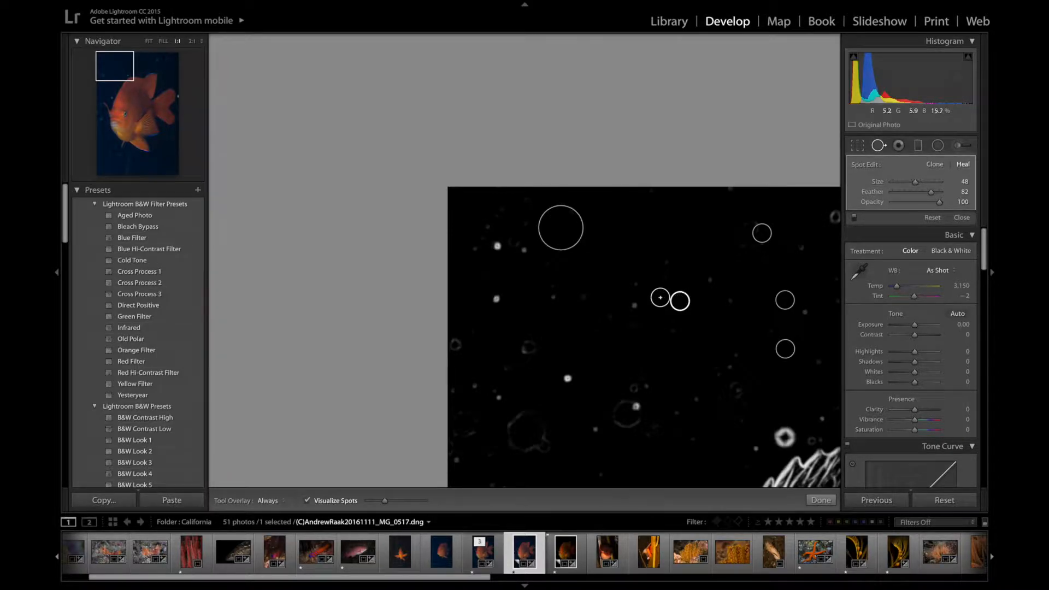
{"action": "left_click", "coordinate": [711, 279]}
{"action": "left_click", "coordinate": [730, 301]}
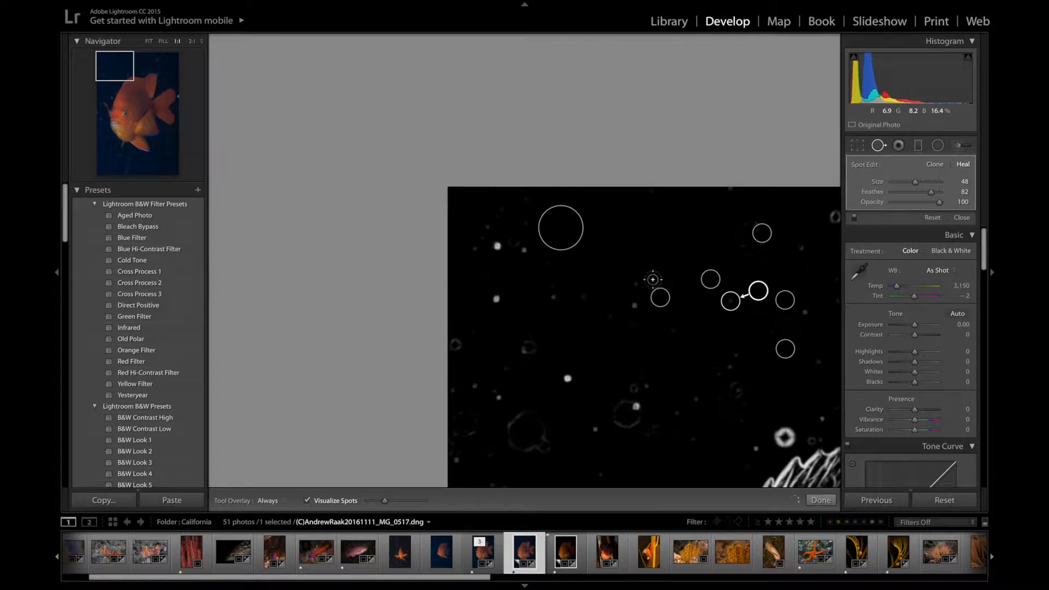
{"action": "left_click", "coordinate": [635, 304]}
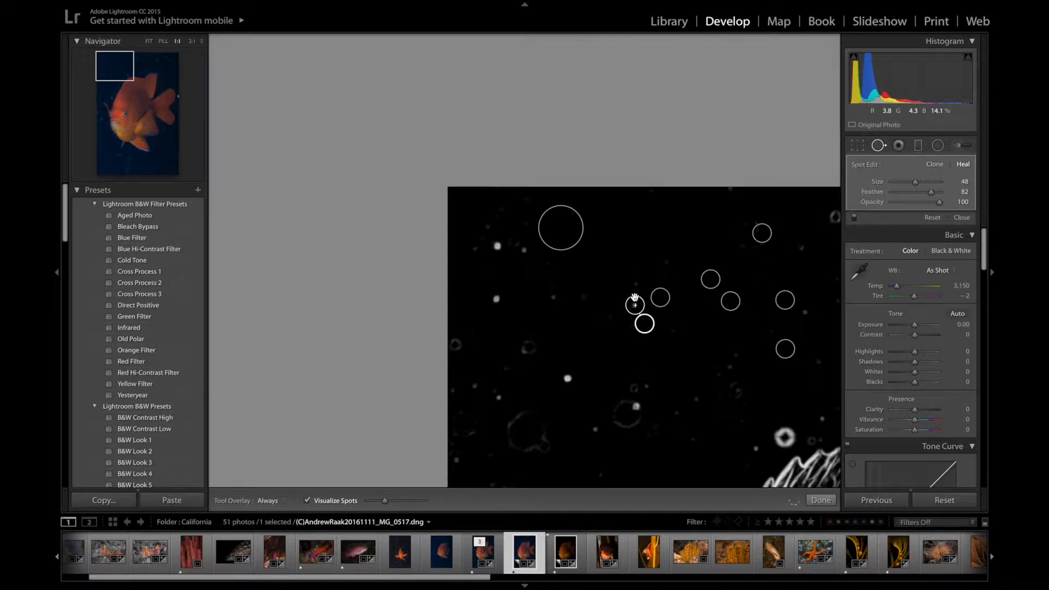
{"action": "left_click", "coordinate": [635, 283]}
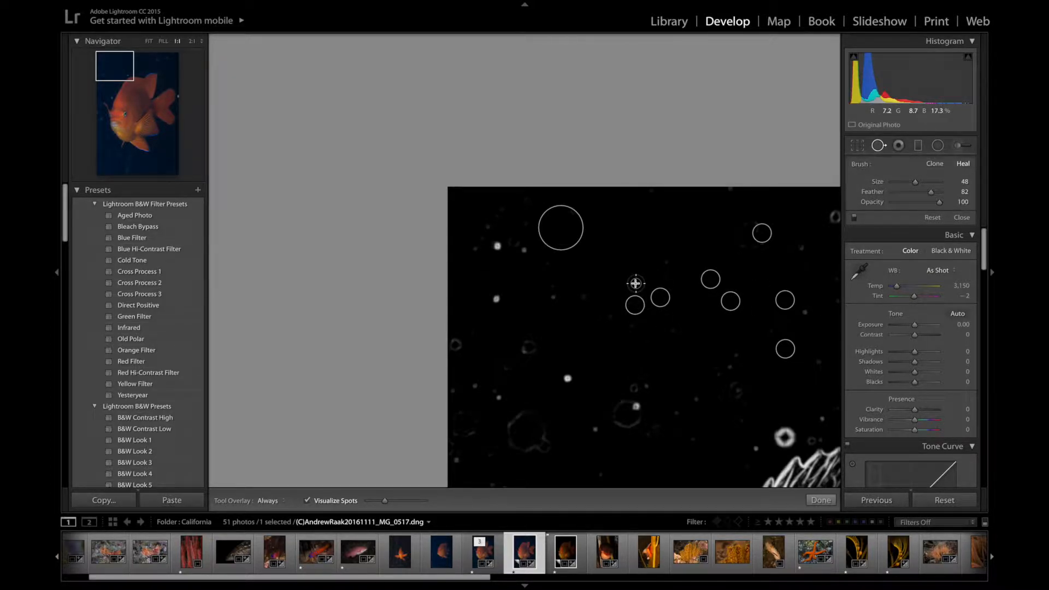
Heal the five specks near the photo's left edge and down toward the fish's head with size 48 spots.
{"action": "left_click", "coordinate": [522, 251]}
{"action": "left_click_drag", "start_coordinate": [500, 250], "coordinate": [524, 272]}
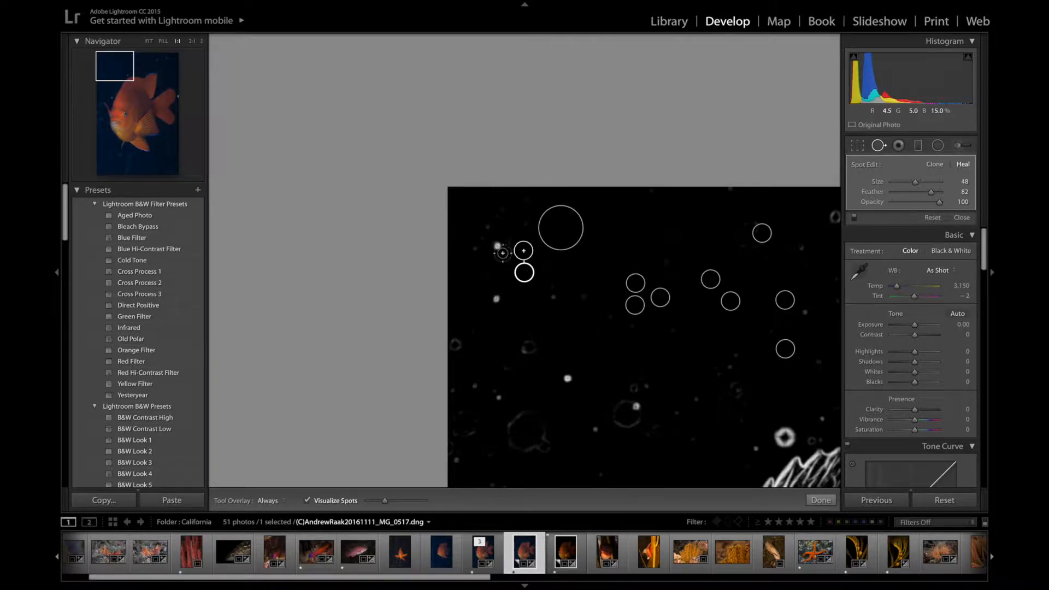
{"action": "left_click", "coordinate": [496, 247]}
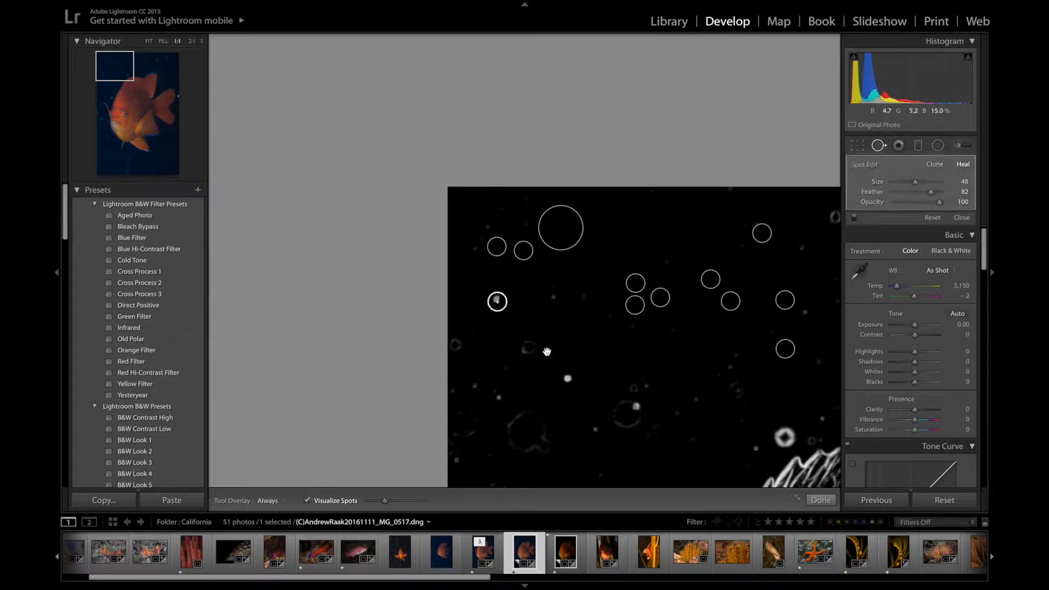
{"action": "left_click", "coordinate": [567, 377]}
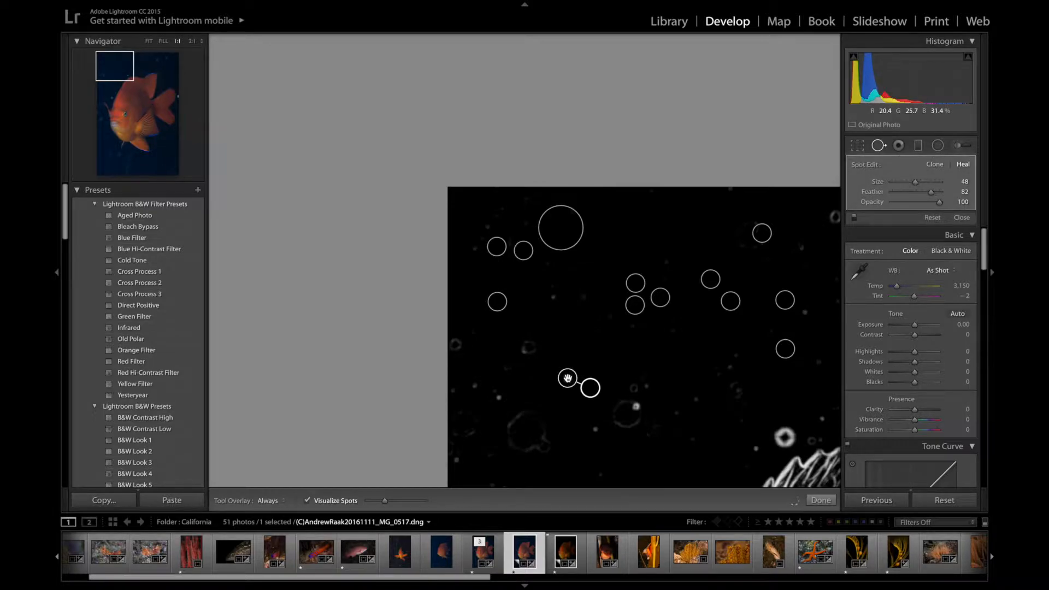
{"action": "left_click", "coordinate": [596, 429]}
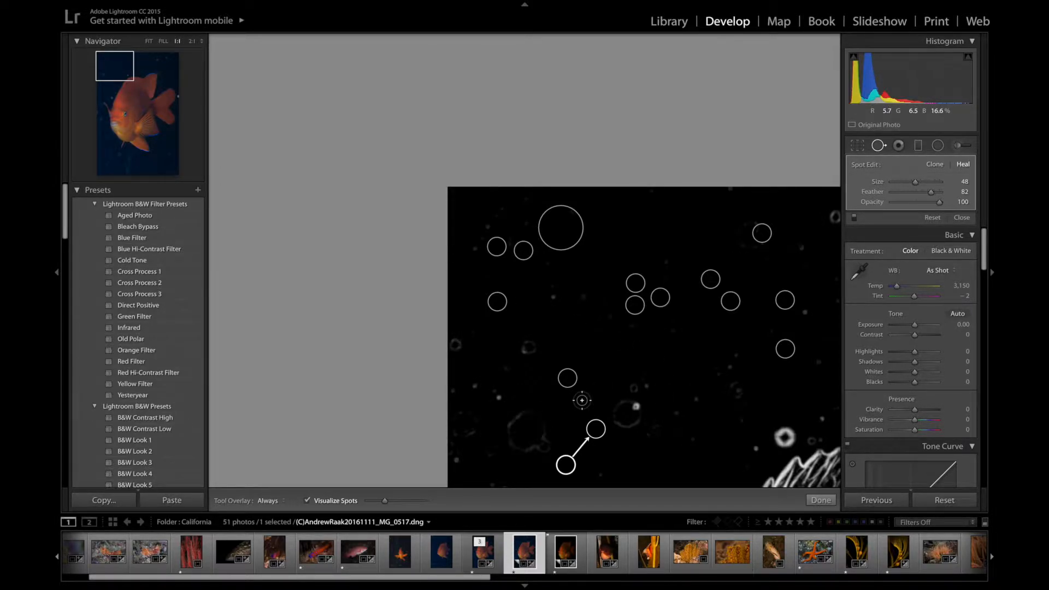
Examine the rest of the photo at 1:1 with Visualize Spots on, checking around the face, fins, tail and lower background for remaining specks.
{"action": "scroll", "coordinate": [582, 400], "scroll_direction": "down", "scroll_amount": 5}
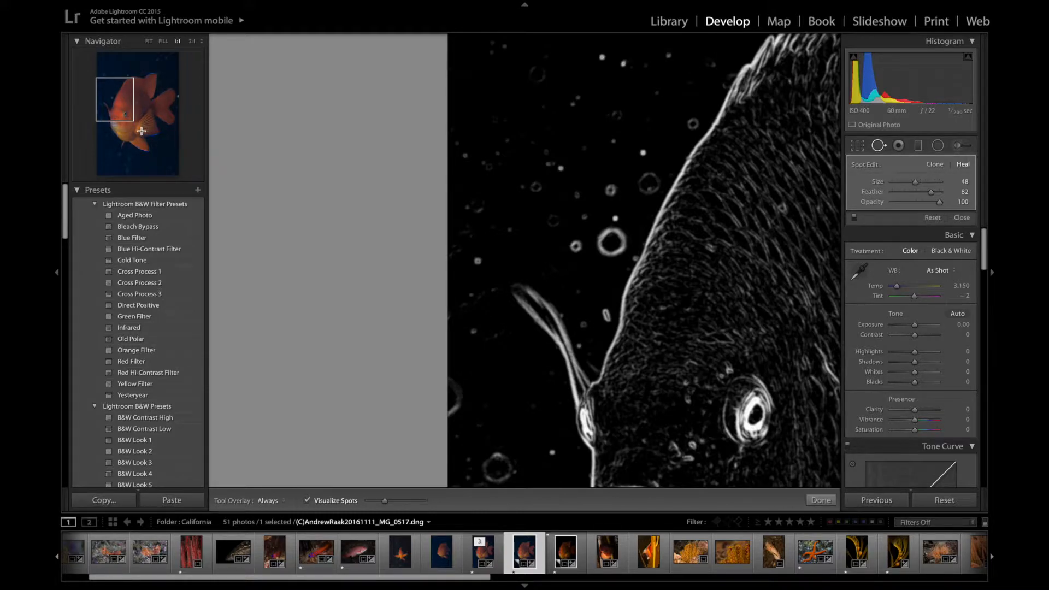
{"action": "left_click", "coordinate": [141, 131]}
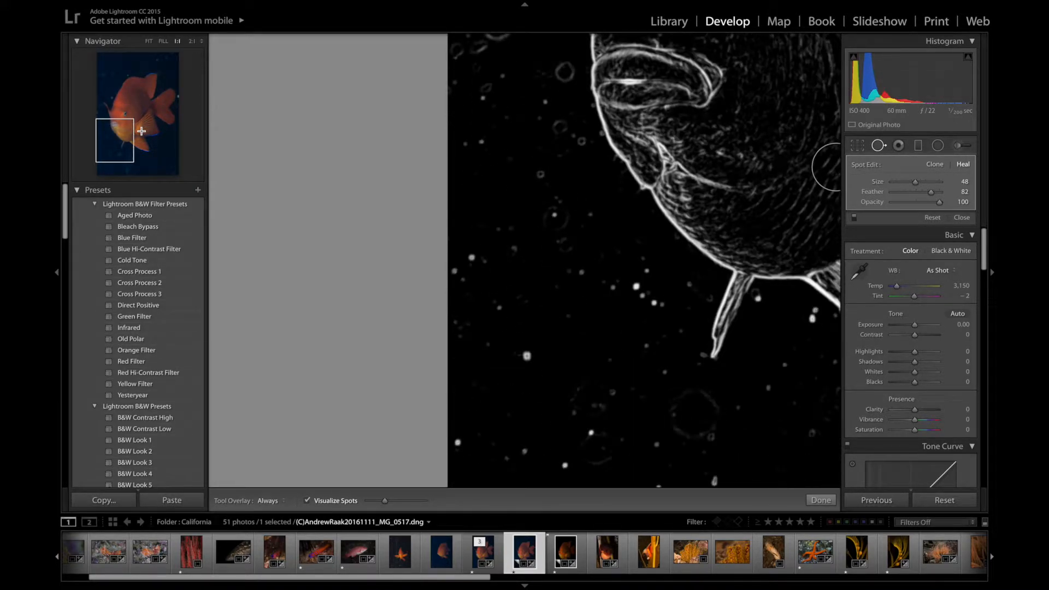
{"action": "key", "text": "Page_Down"}
{"action": "key", "text": "Page_Down"}
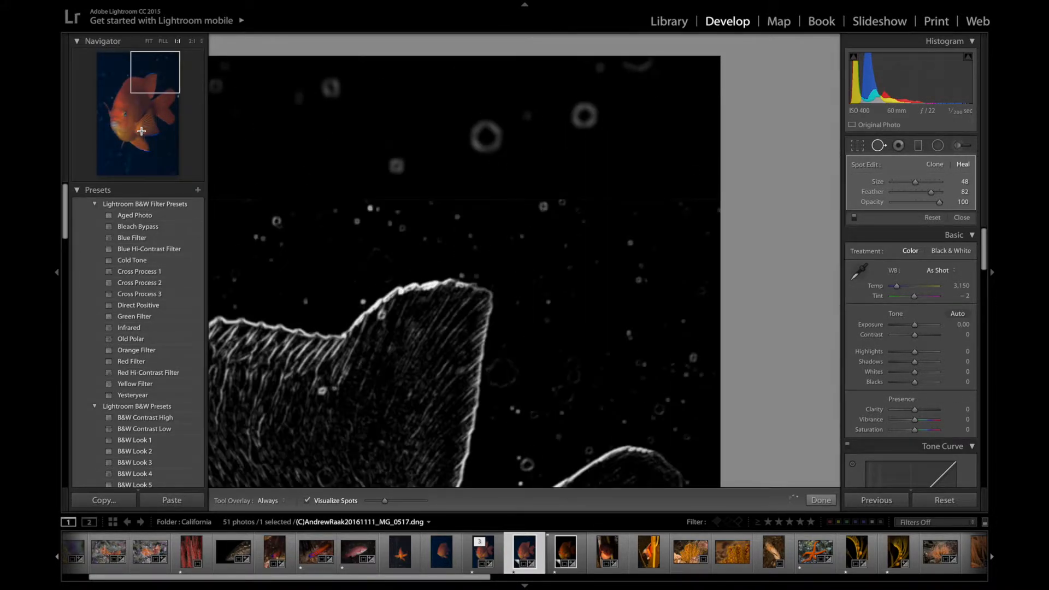
{"action": "left_click", "coordinate": [142, 132]}
{"action": "key", "text": "Page_Down"}
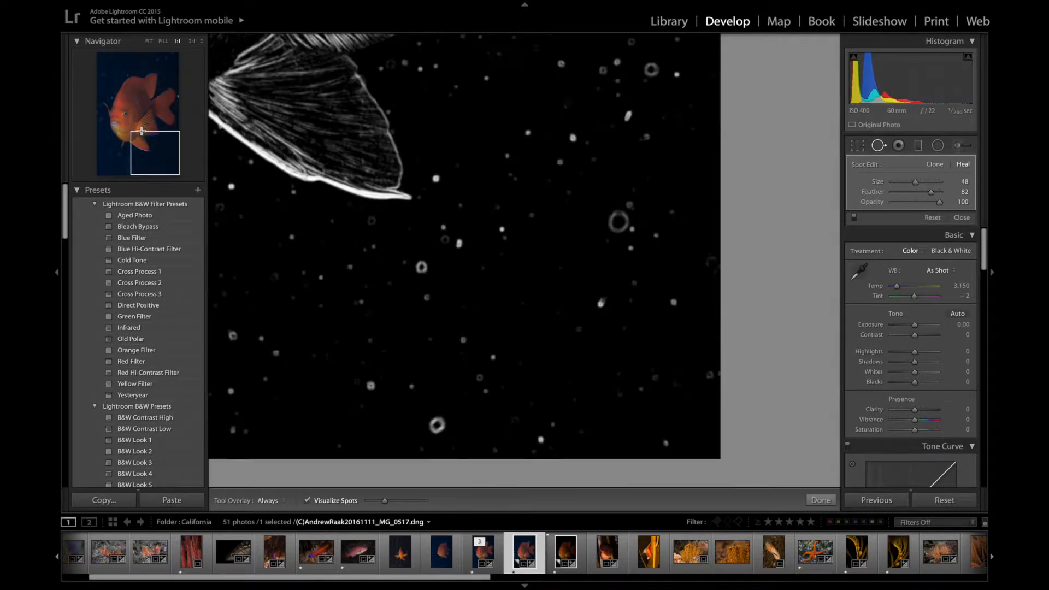
{"action": "key", "text": "Page_Up"}
{"action": "key", "text": "Page_Up"}
{"action": "key", "text": "Page_Up"}
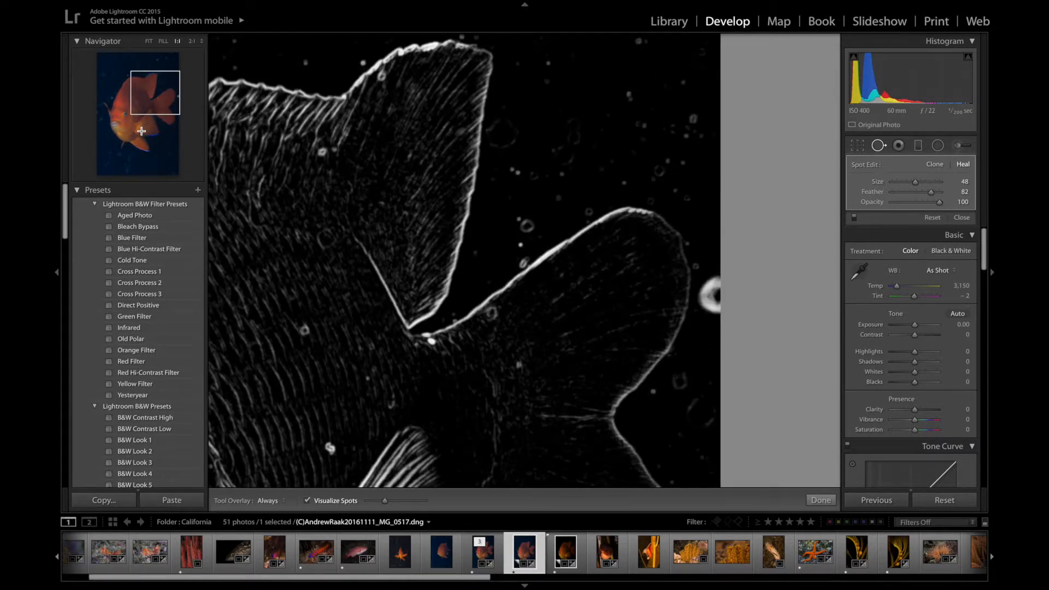
Turn off Visualize Spots at full-photo view, and open the black-background virtual copy, Copy 1, with Spot Removal closed.
{"action": "left_click", "coordinate": [149, 41]}
{"action": "left_click", "coordinate": [308, 500]}
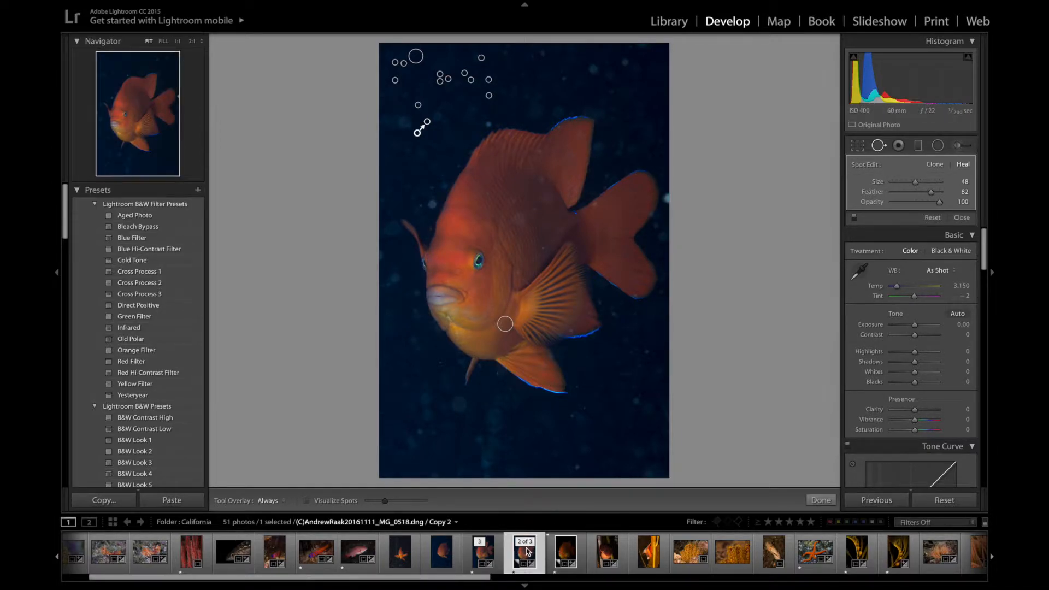
{"action": "left_click", "coordinate": [565, 553]}
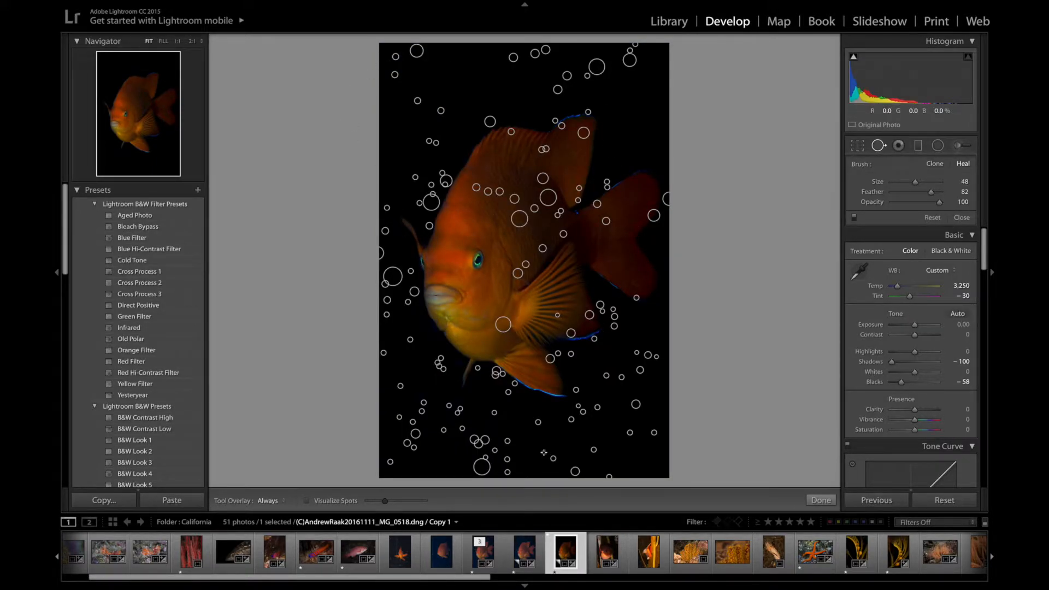
{"action": "left_click", "coordinate": [819, 501]}
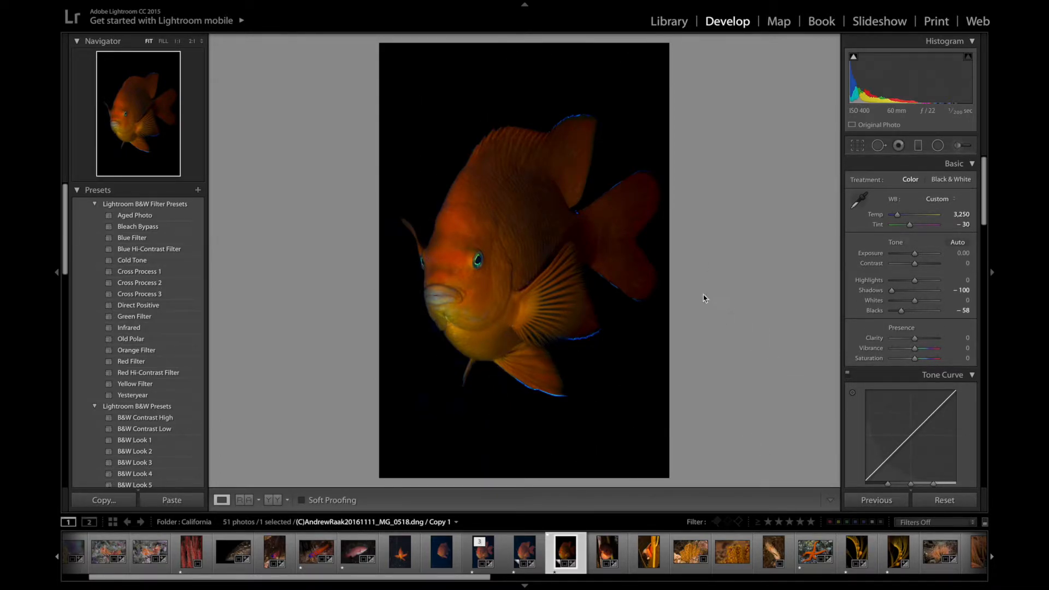